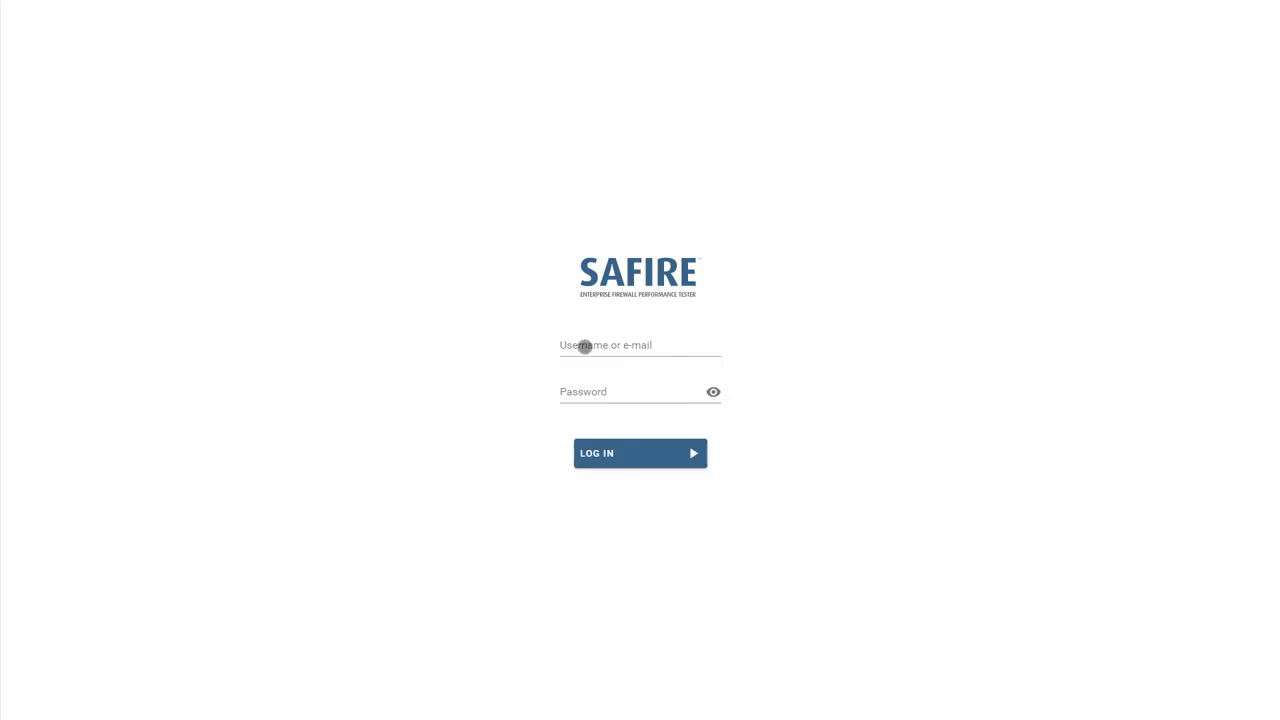
- Log in to SAFIRE with the admin username and the account password
left_click(584, 346)
type("admin")
key("Tab")
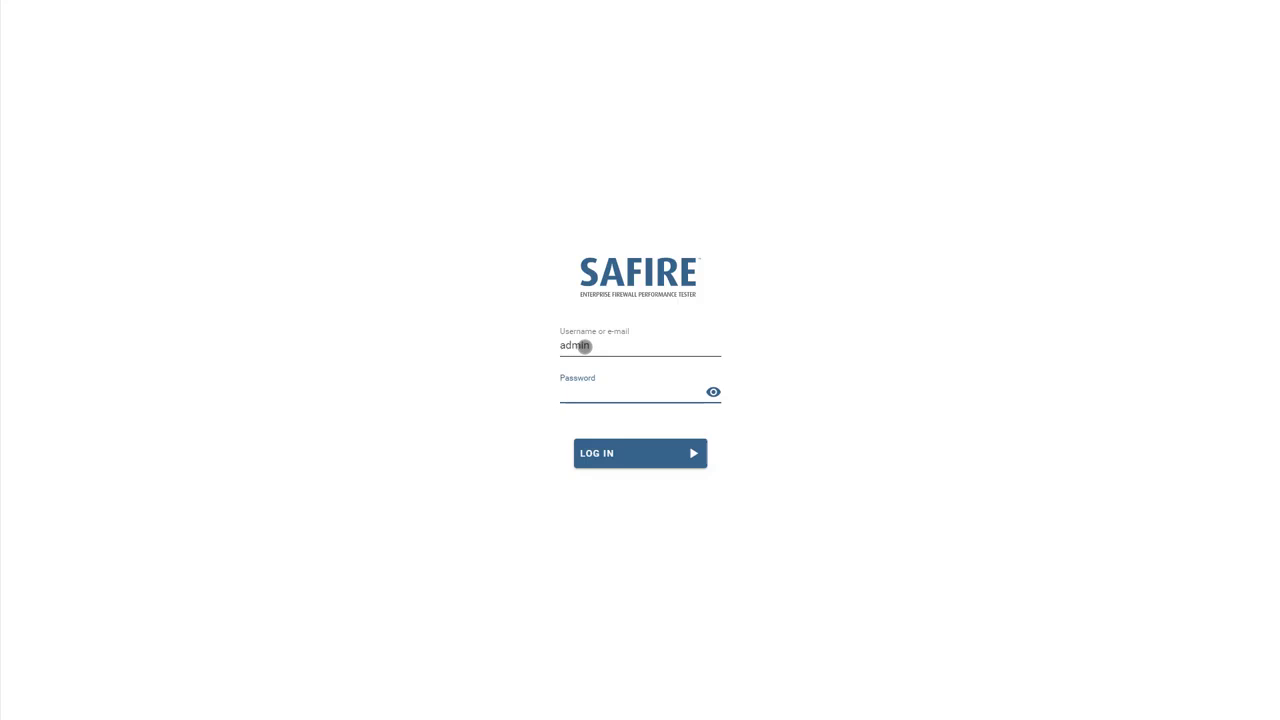
type("password")
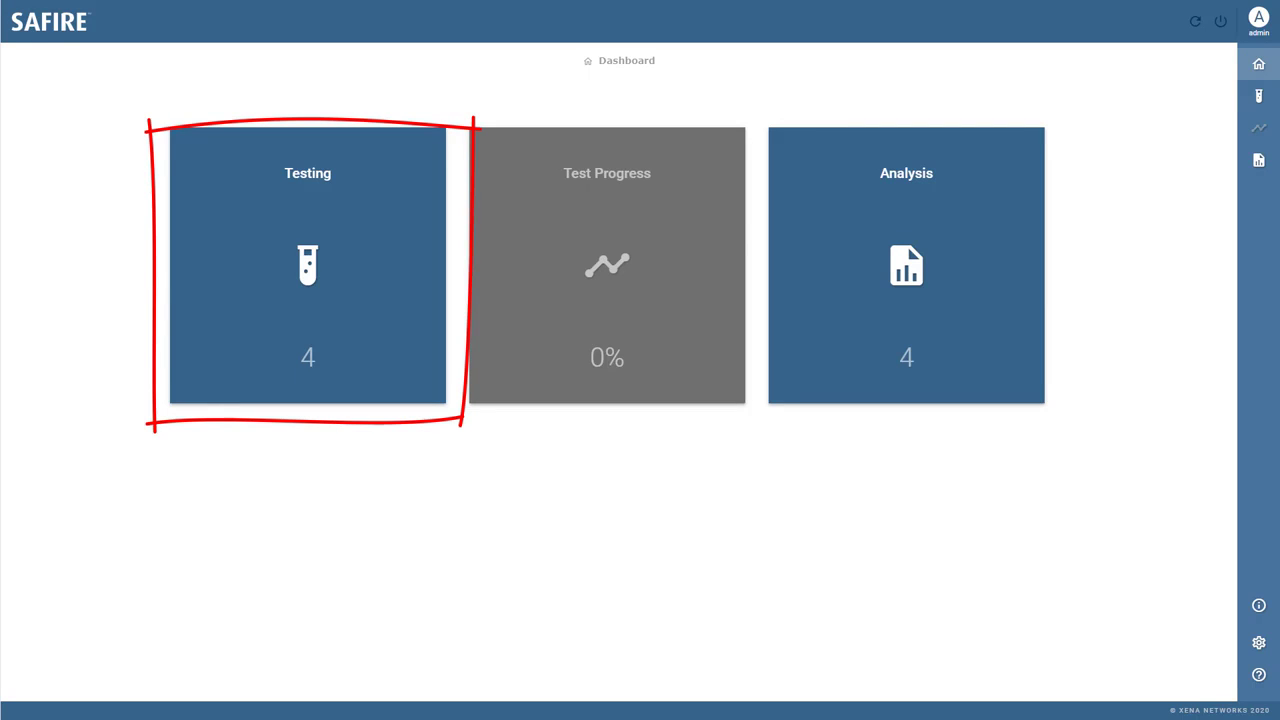
- Open Testing > Firewalls Under Test and view Demo FW, then Xena Firewall Under Test details
left_click(366, 375)
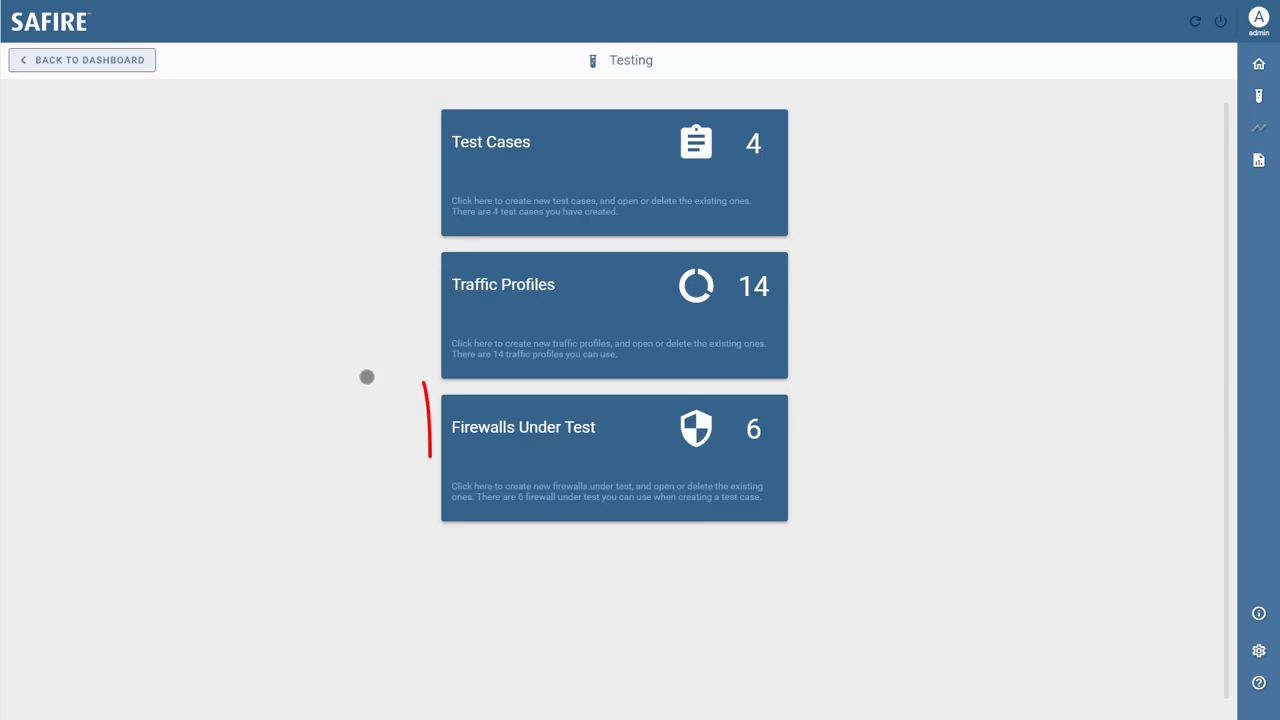
left_click(637, 445)
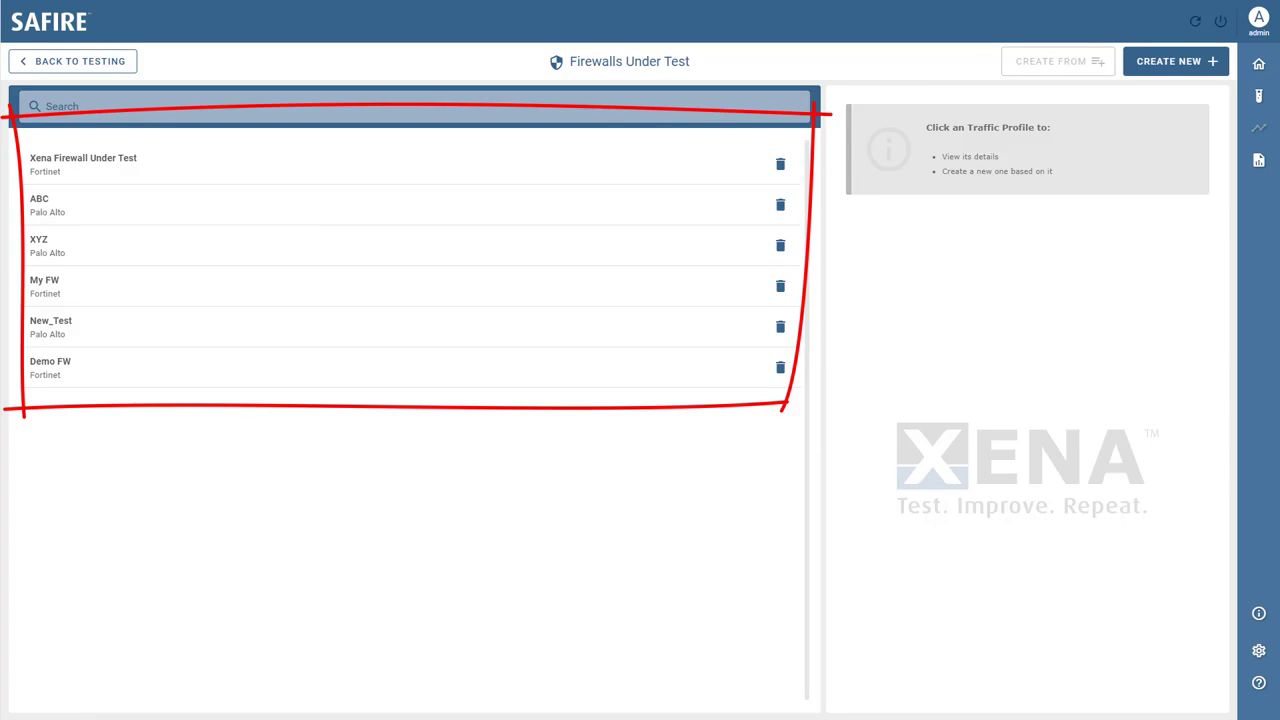
left_click(535, 370)
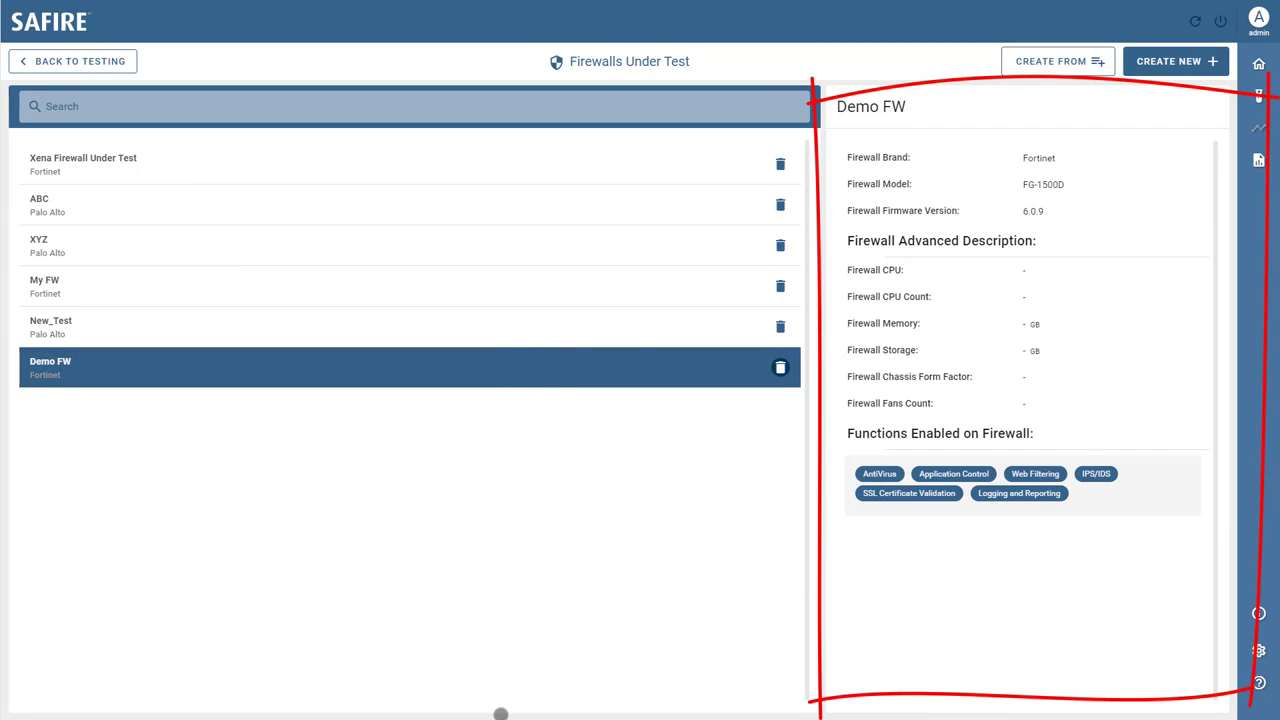
left_click(556, 165)
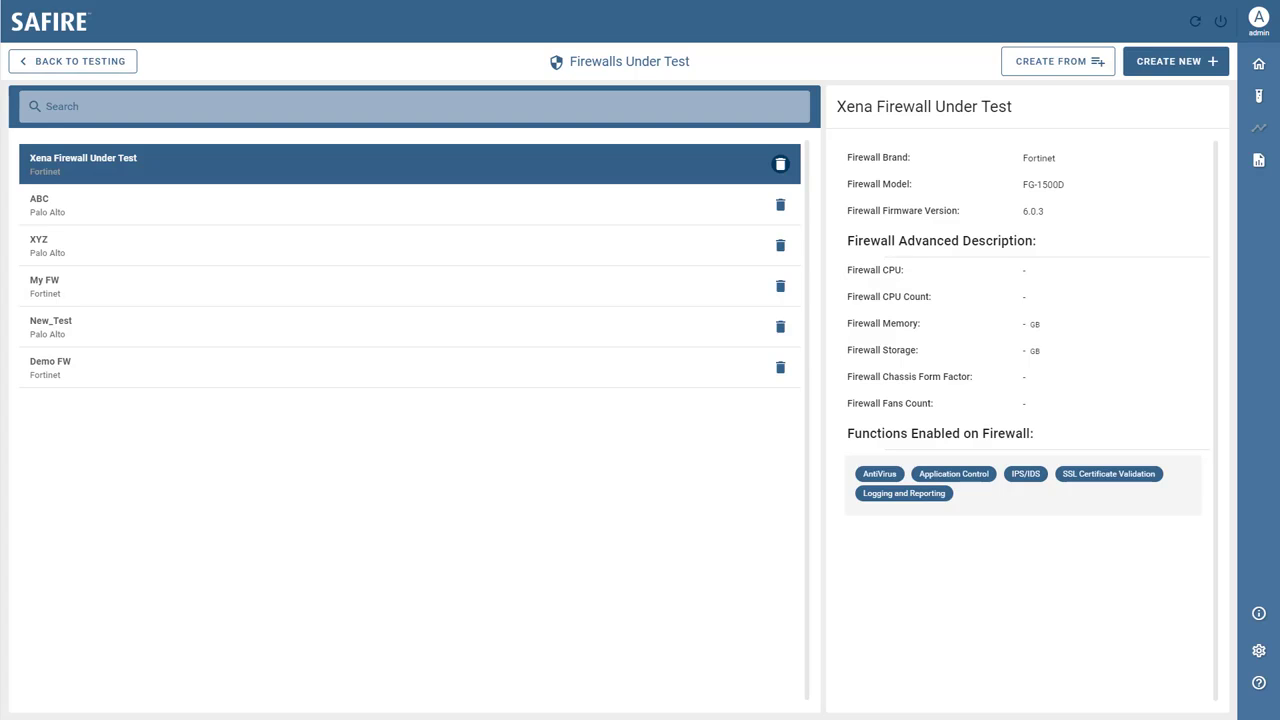
- Create a new firewall under test with model FG-1500D (filtered by 'fg15') and firmware 6.0.9
left_click(1170, 62)
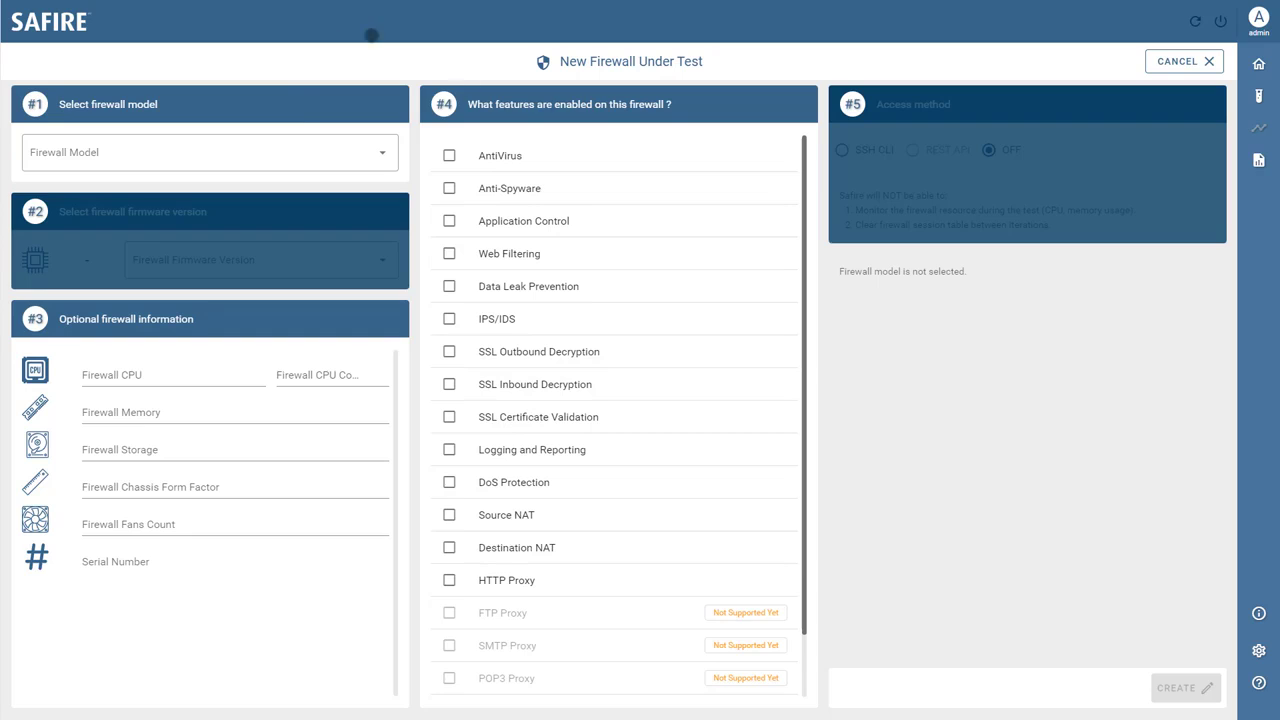
left_click(378, 156)
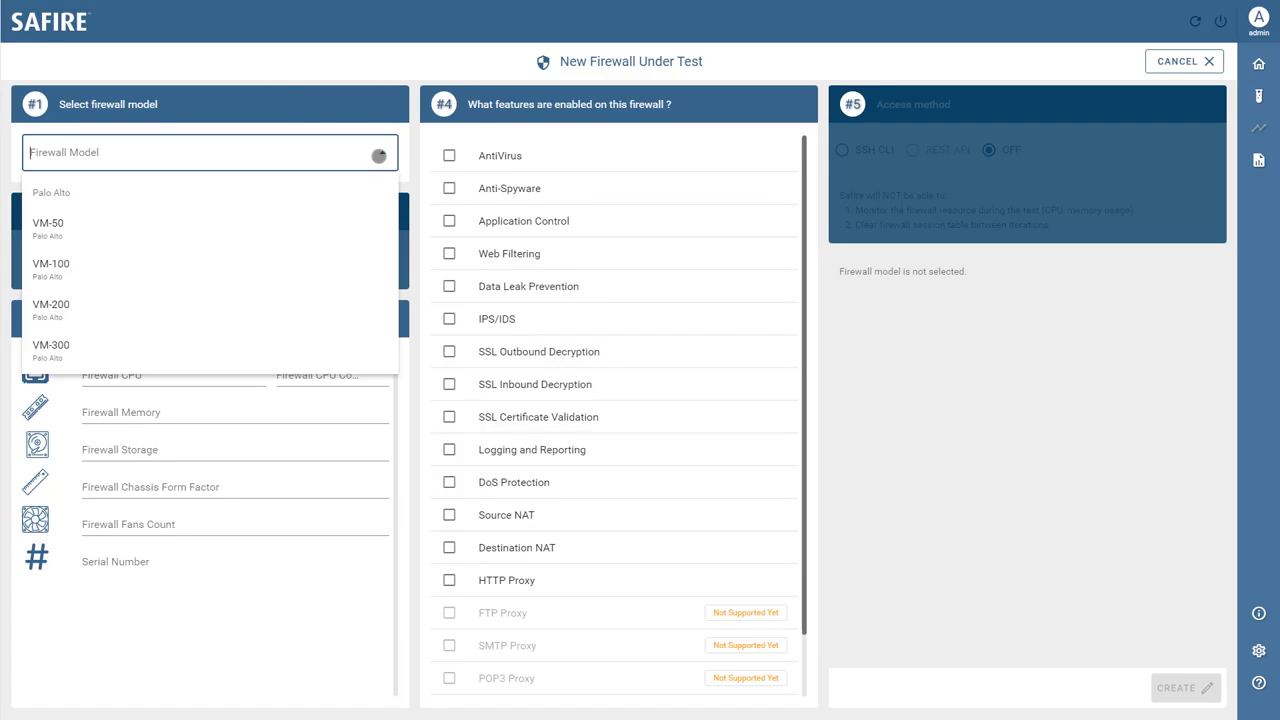
scroll(339, 244, "down", 5)
scroll(339, 244, "down", 2)
type("f")
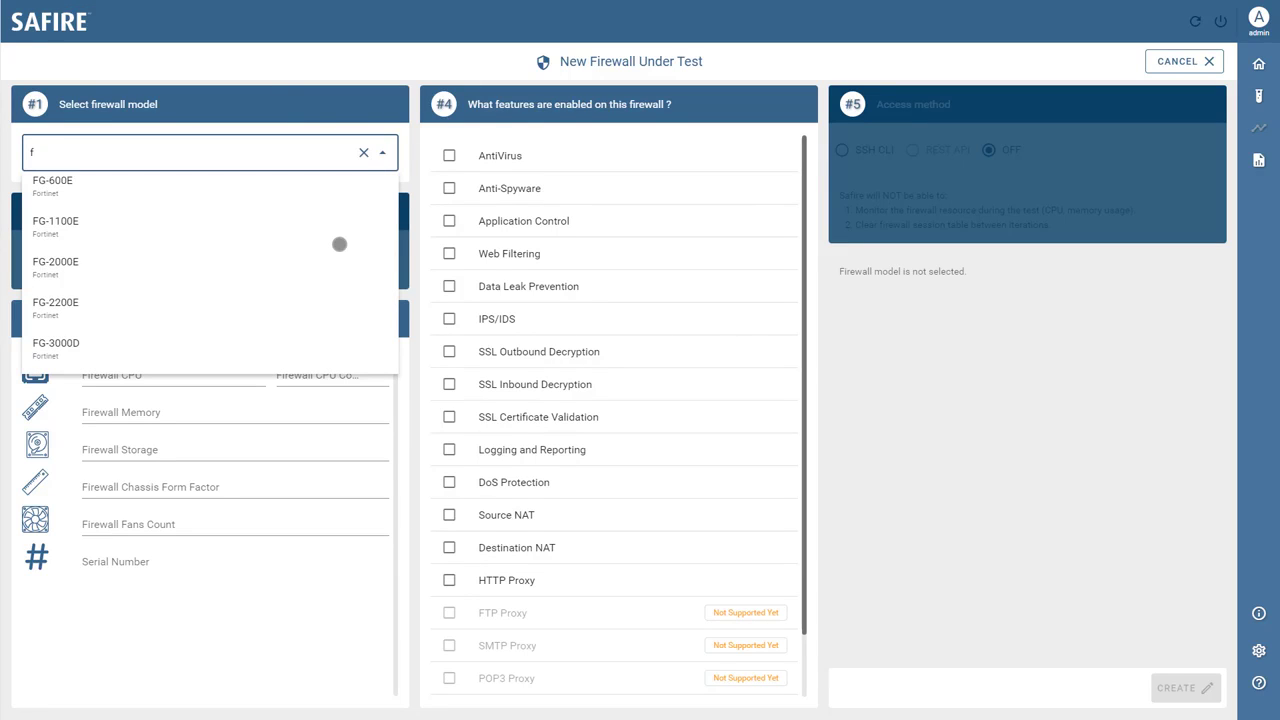
type("g15")
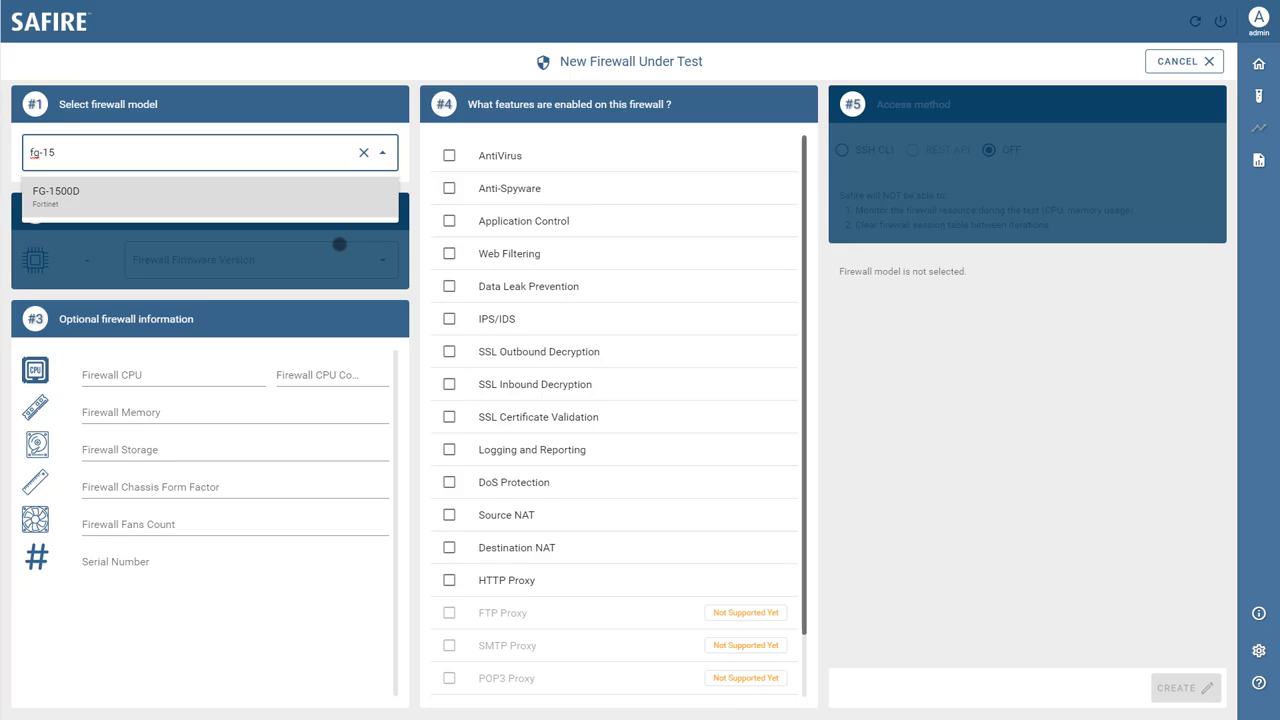
left_click(280, 206)
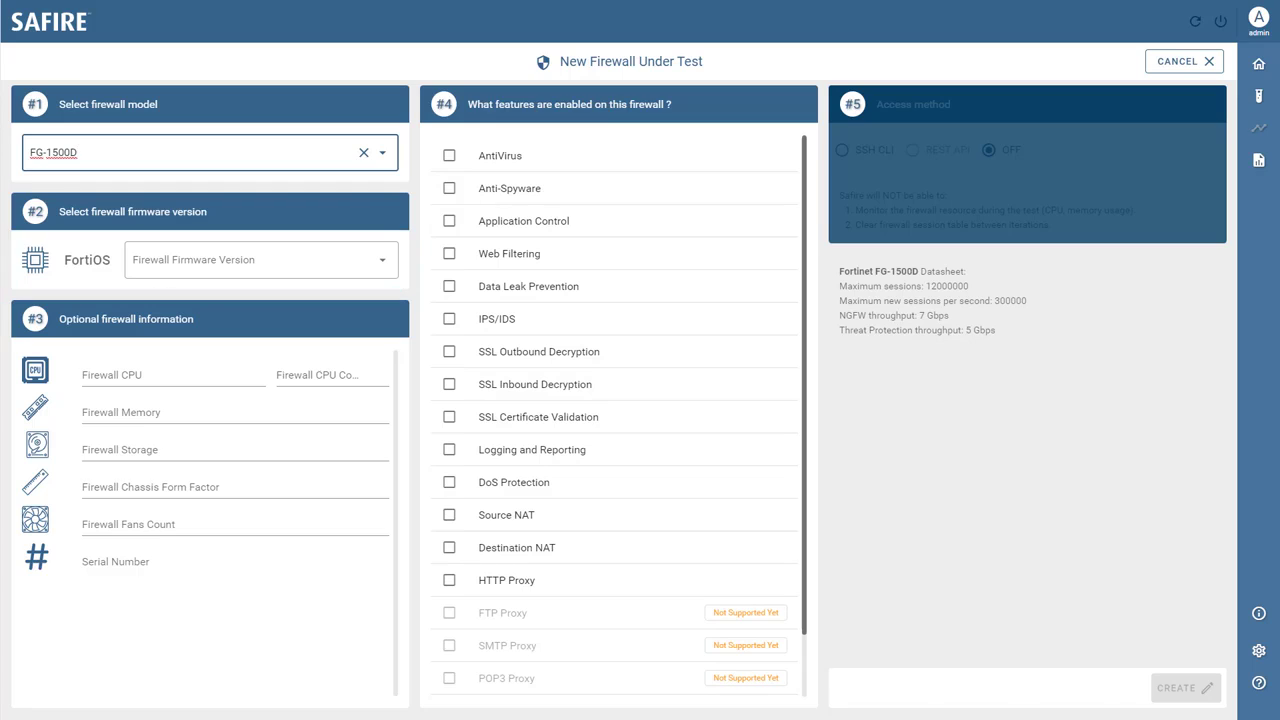
left_click(214, 258)
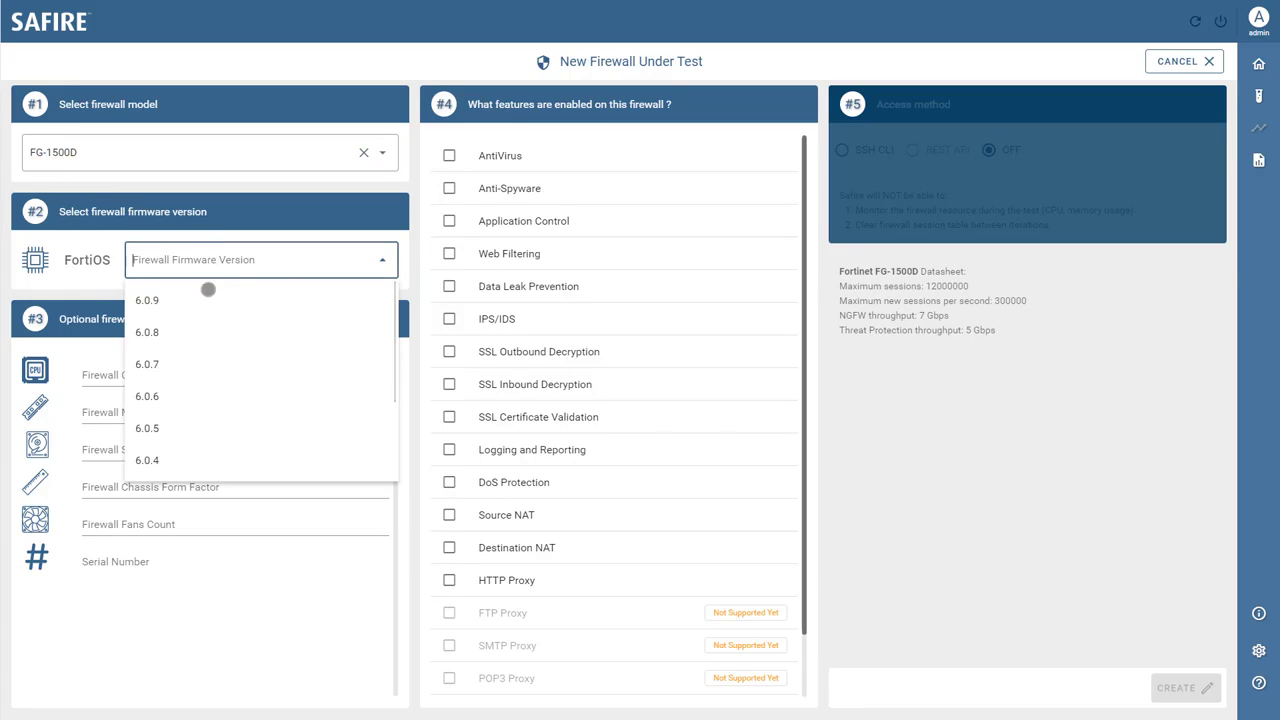
left_click(205, 298)
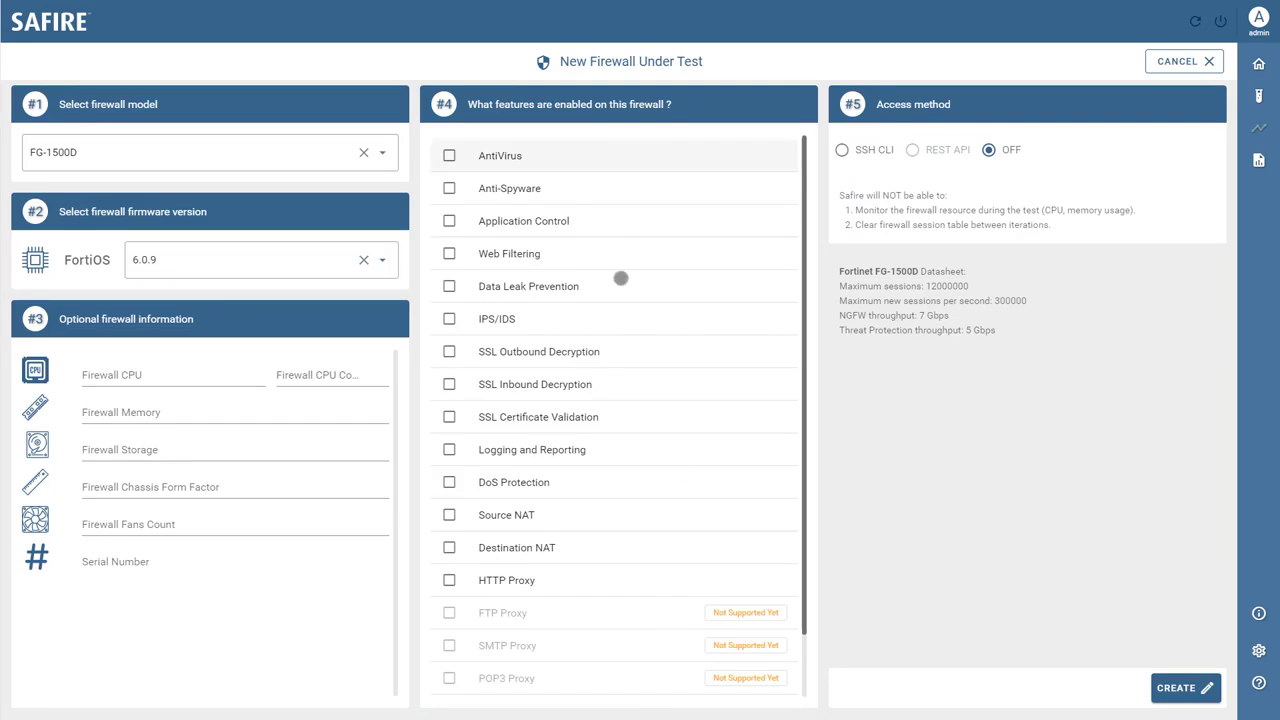
- Tick AntiVirus, Anti-Spyware, Application Control, IPS/IDS, SSL Certificate Validation, and Logging and Reporting
left_click(552, 160)
left_click(521, 200)
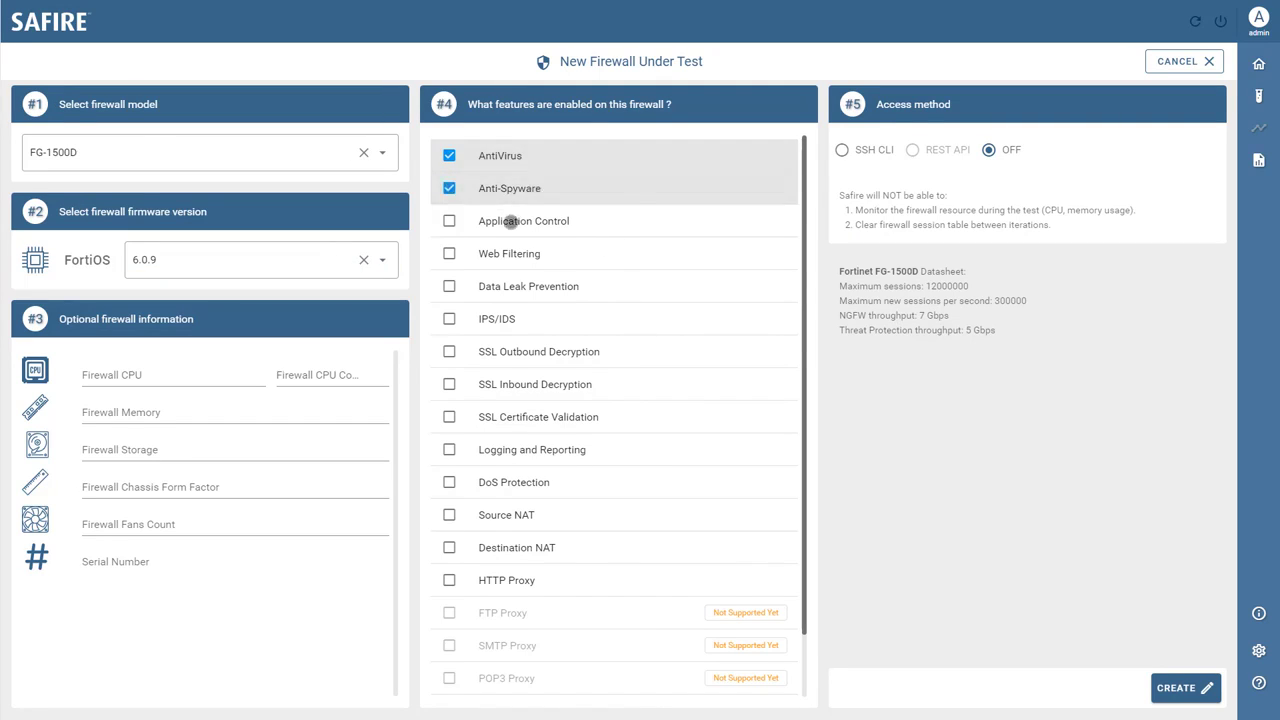
left_click(512, 221)
left_click(517, 318)
left_click(505, 414)
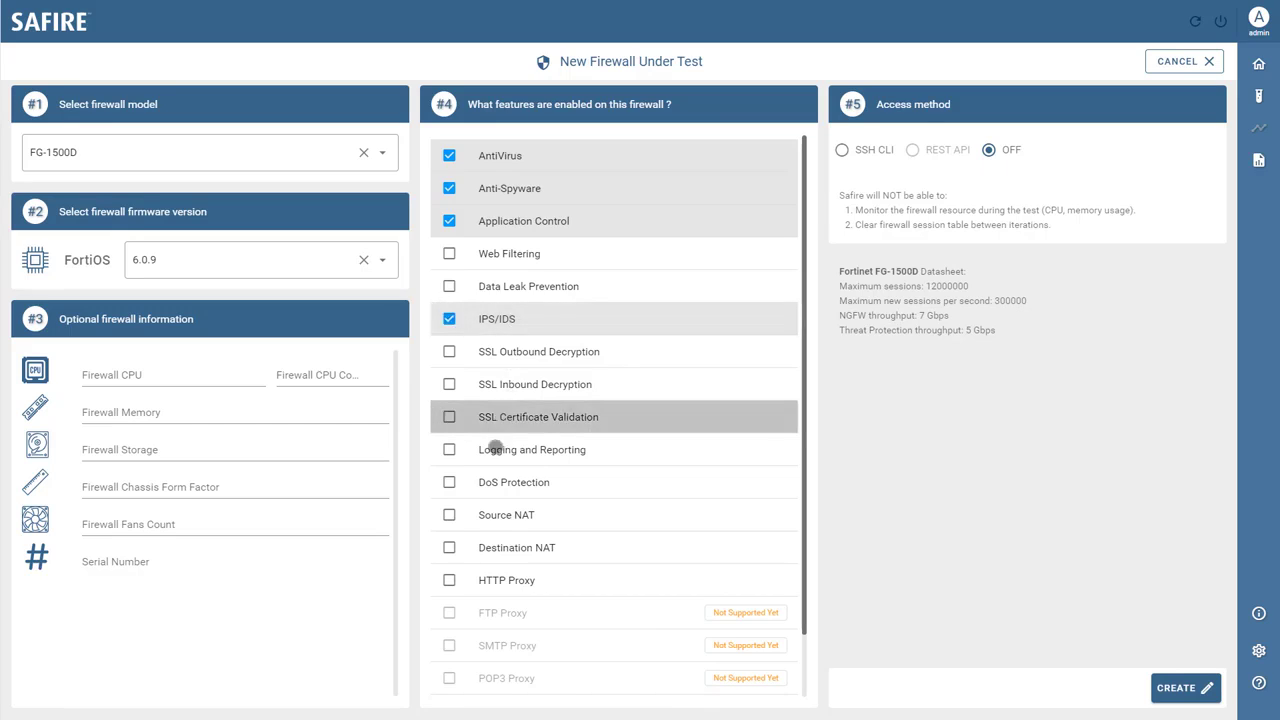
left_click(496, 448)
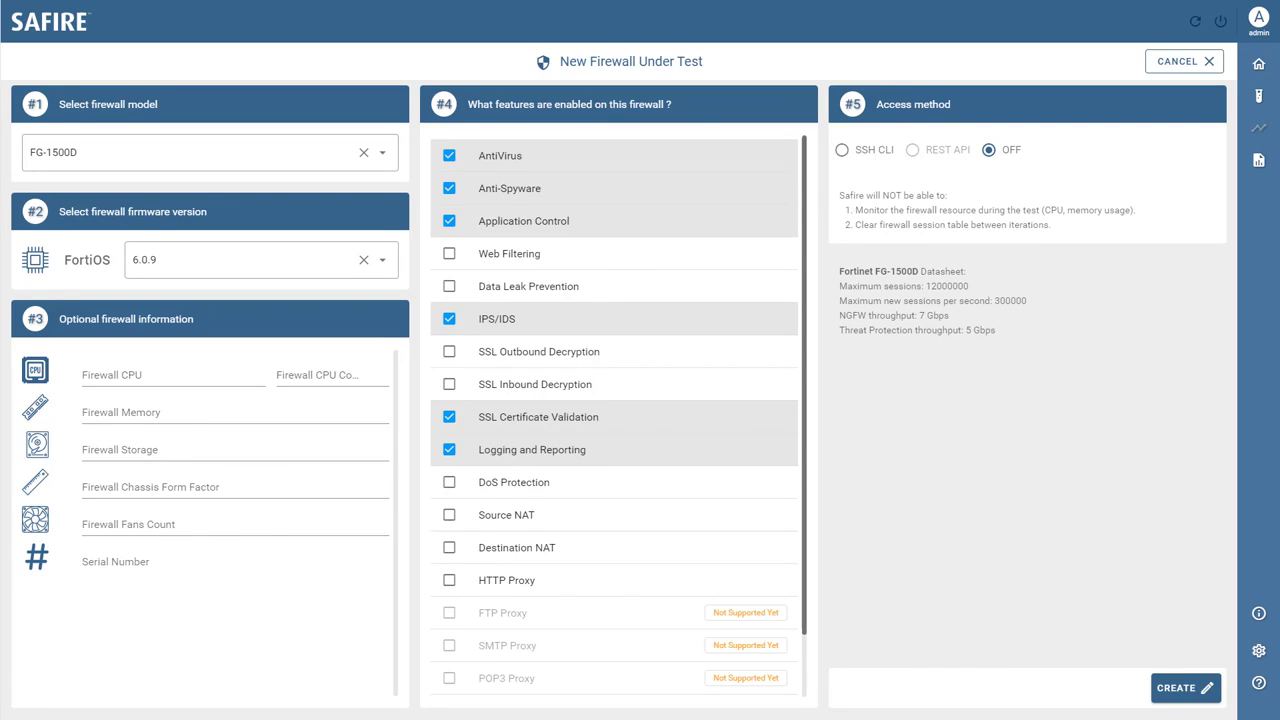
- Set SSH CLI access to 192.168.1.40 with the login username and password, then test the connection
left_click(843, 150)
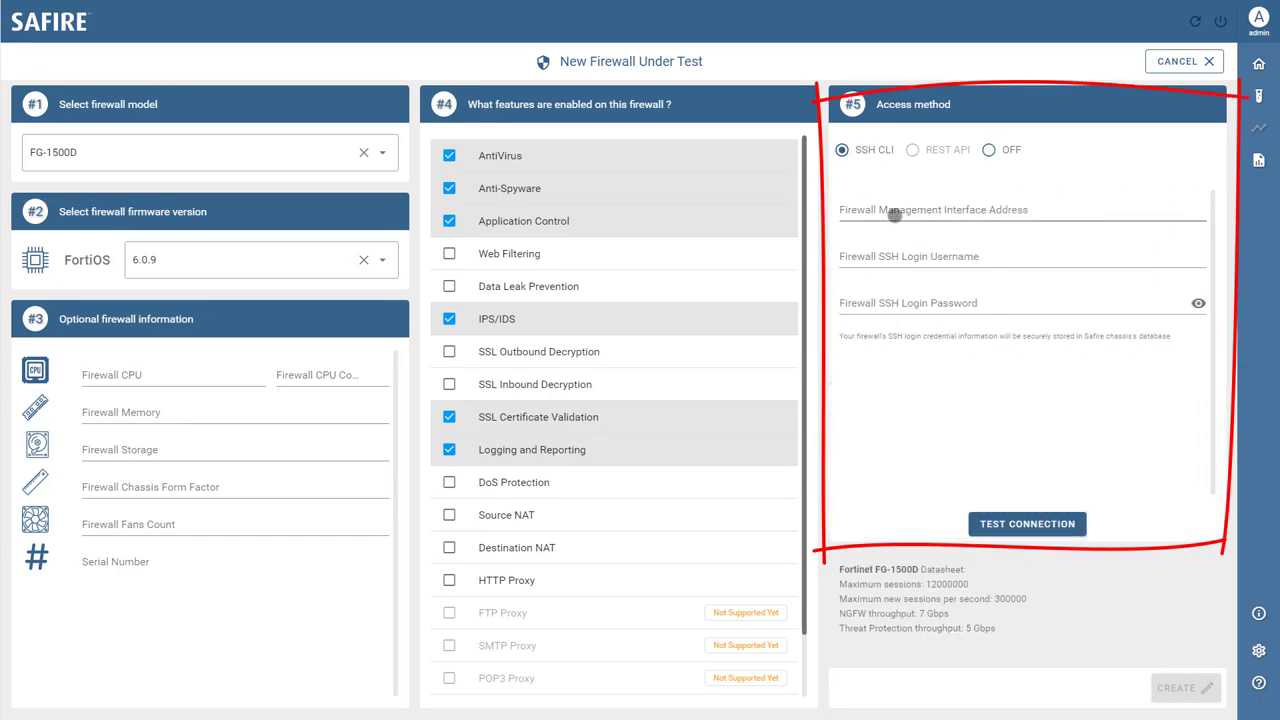
left_click(894, 216)
type("192")
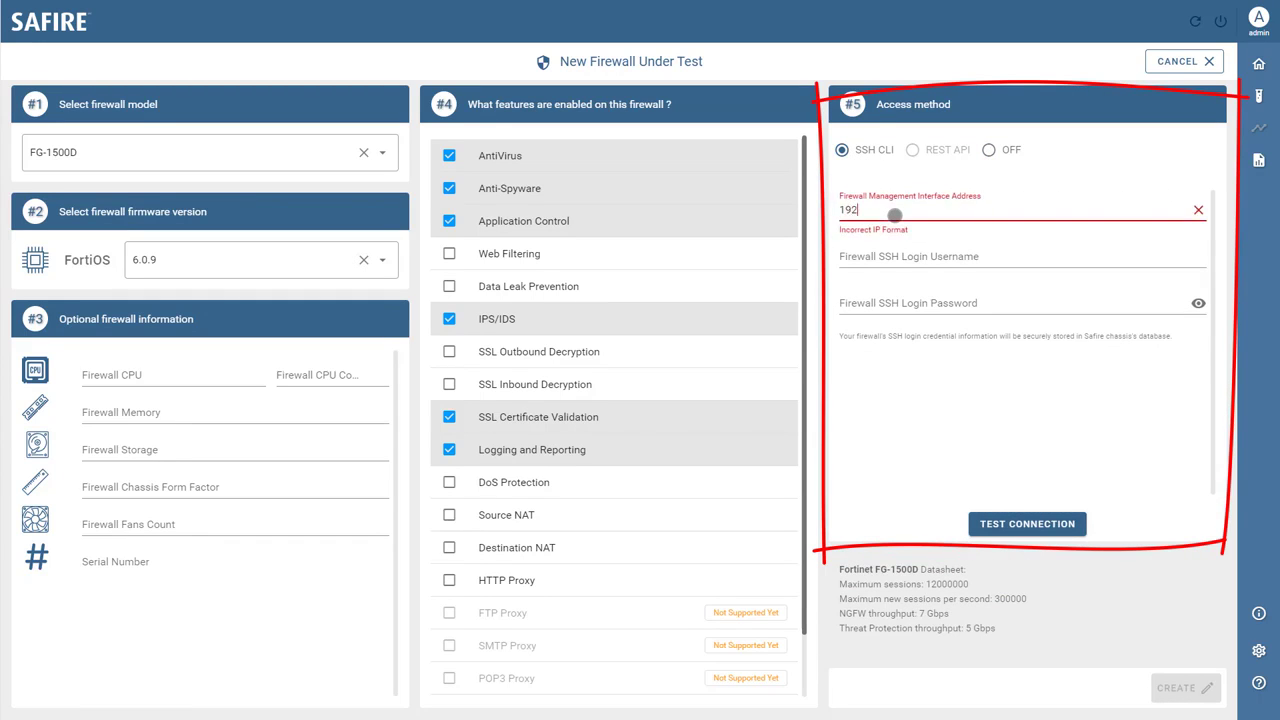
type(".168.1")
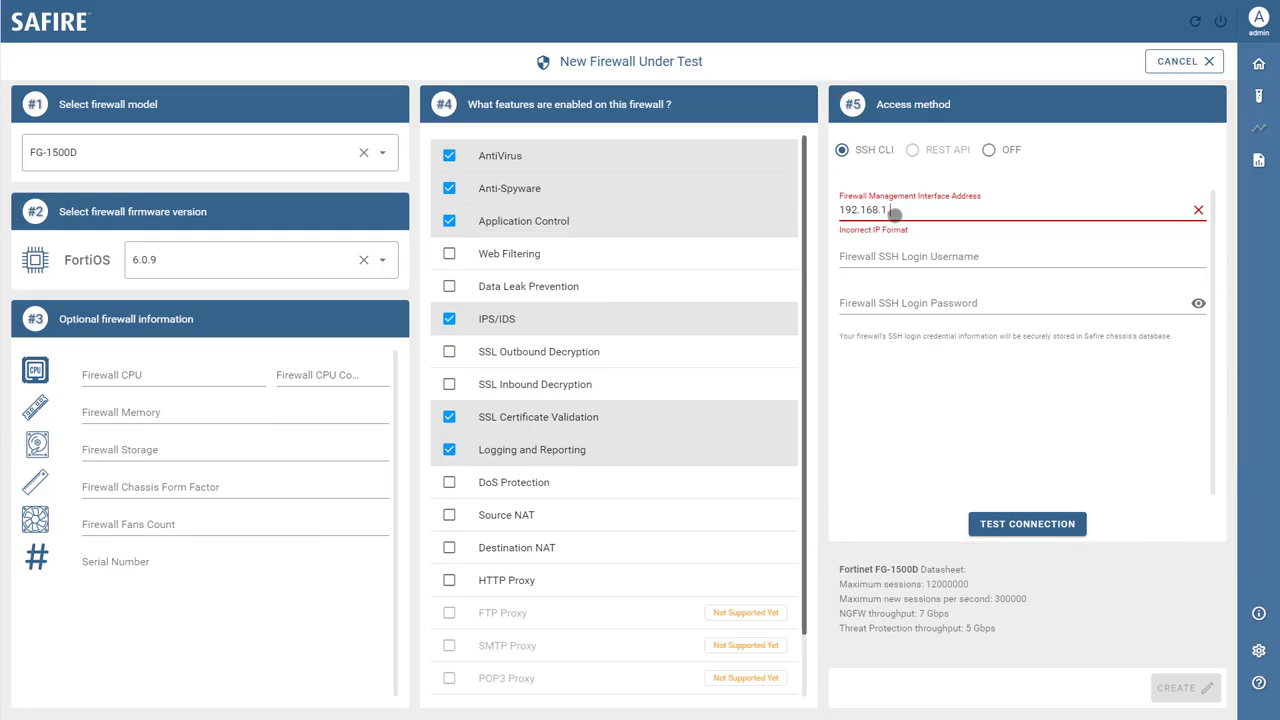
type(".40")
left_click(892, 257)
type("admin")
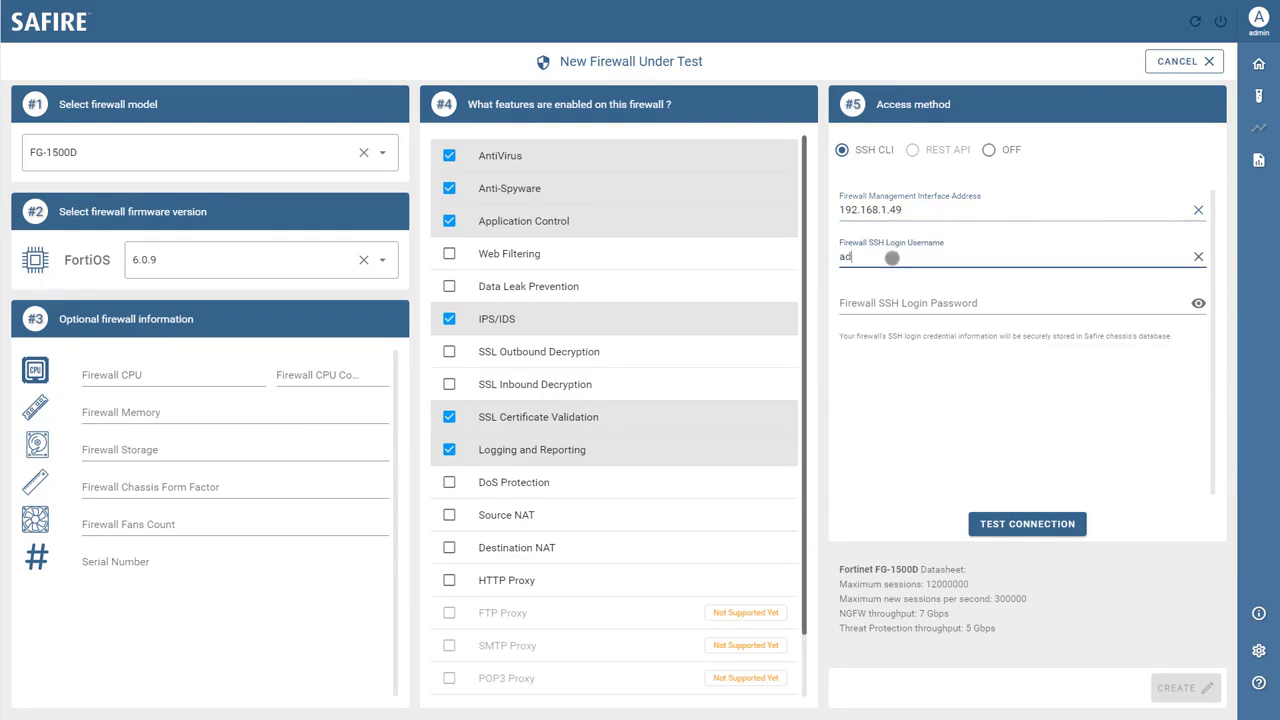
left_click(889, 303)
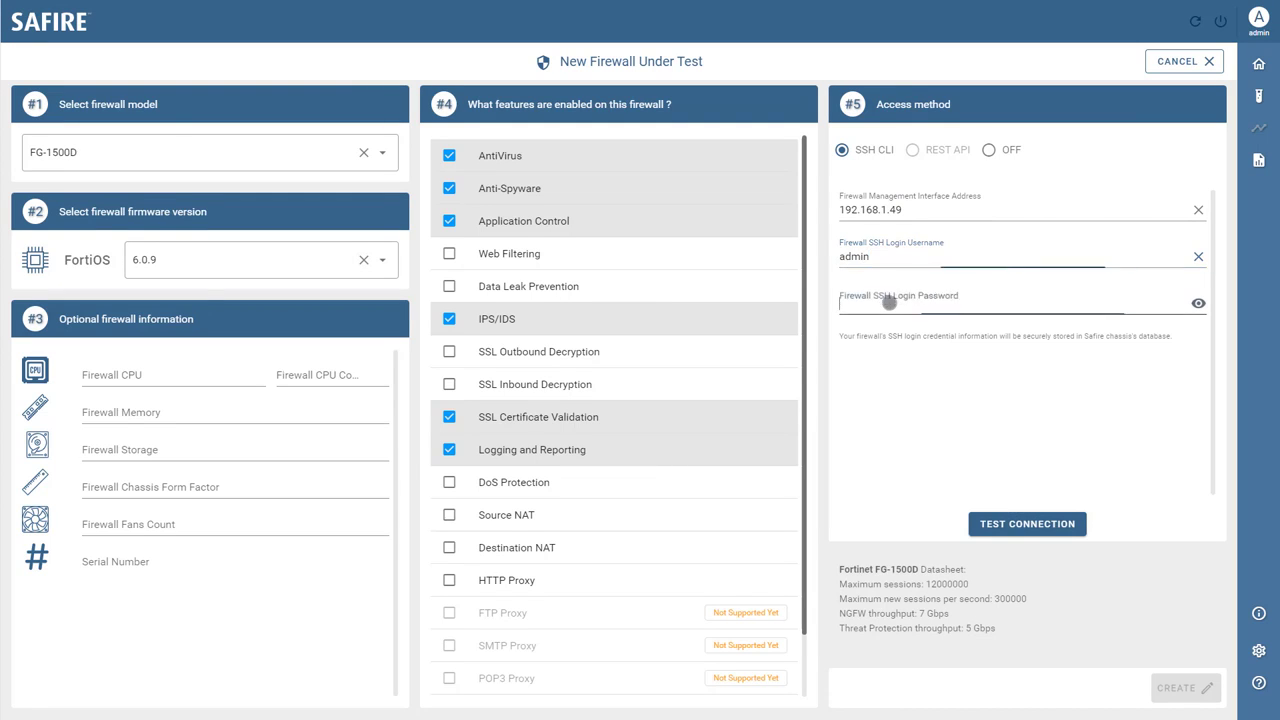
type("admin")
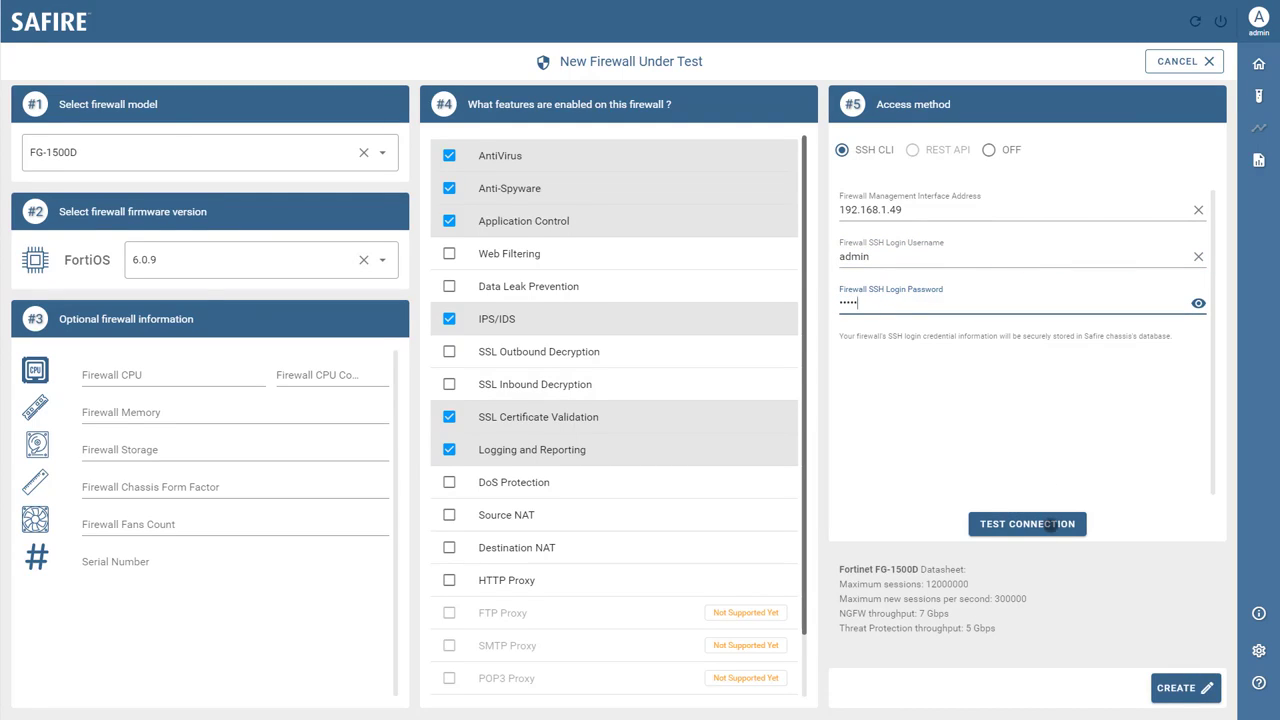
left_click(1051, 526)
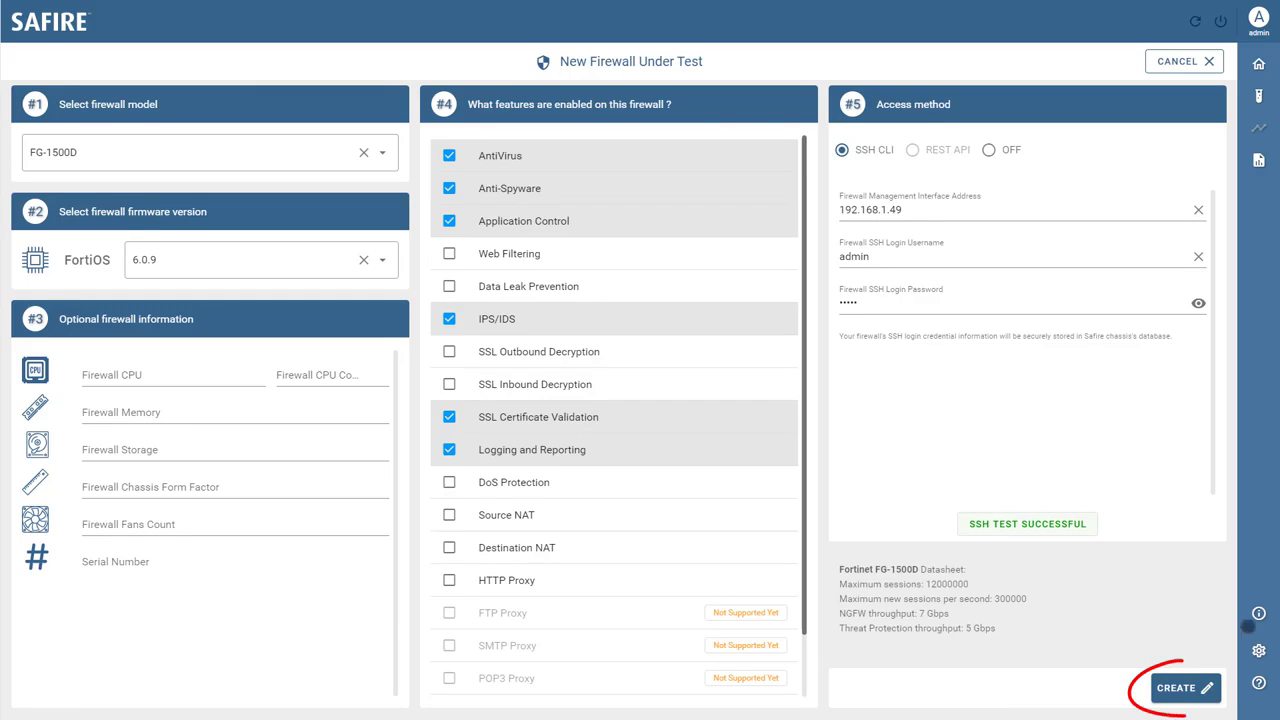
- Create the firewall and save it under the name 'My FW Under Test'
left_click(1168, 686)
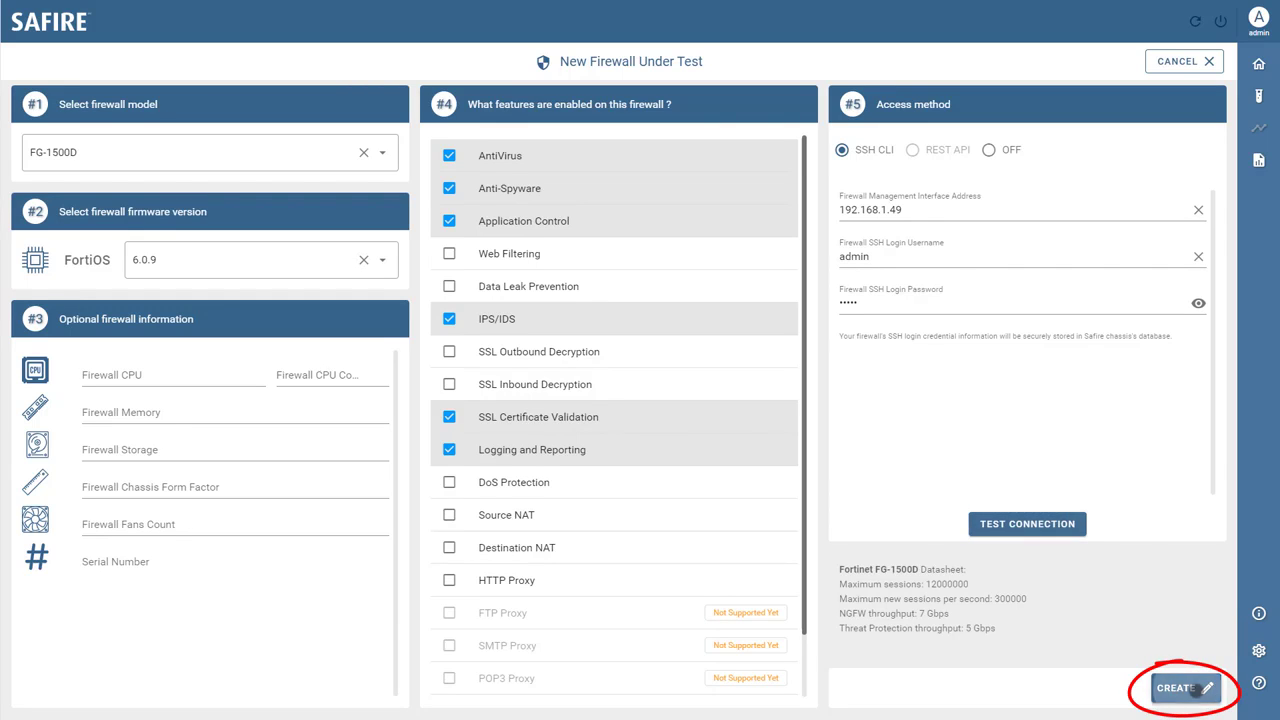
type("My ")
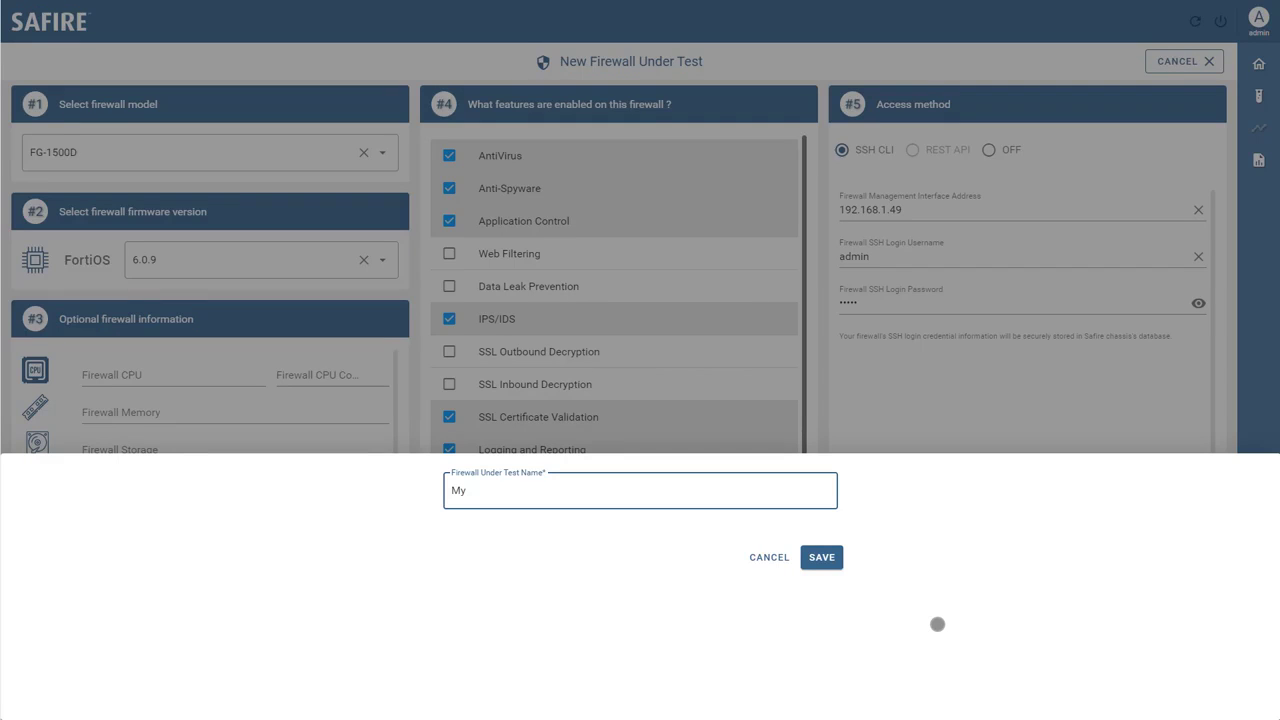
type("FW Under Test")
left_click(821, 557)
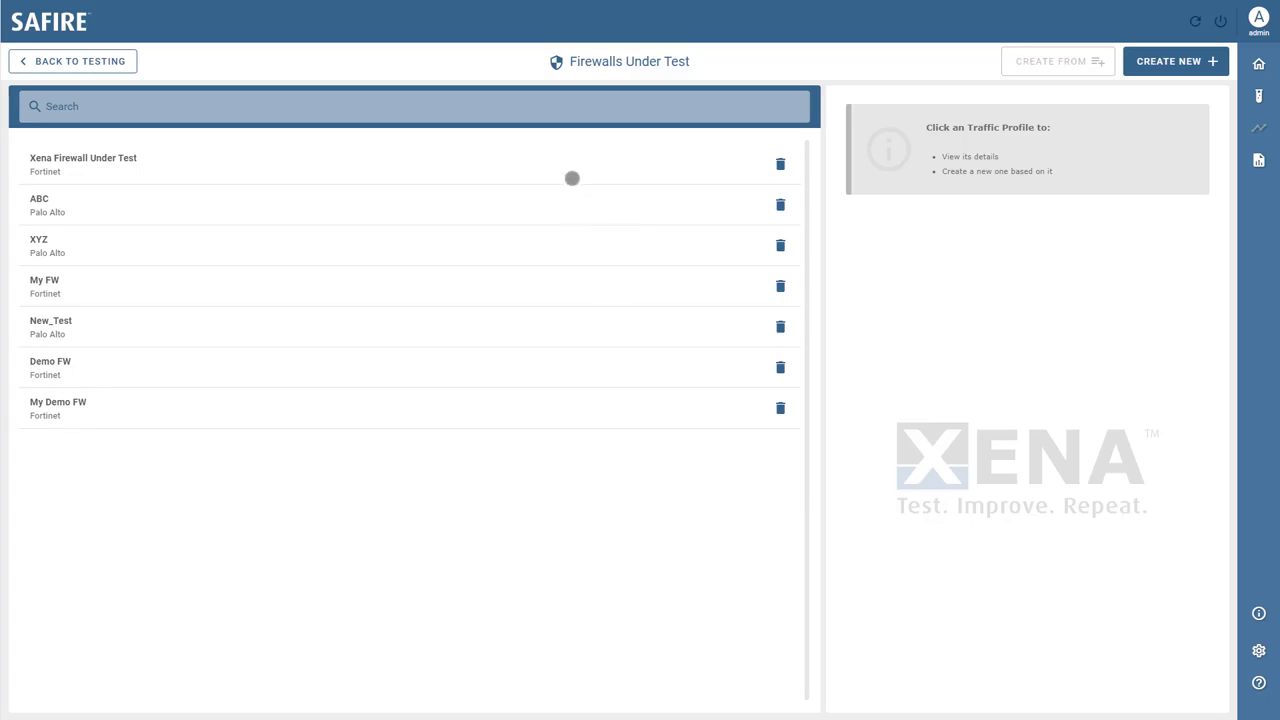
- Copy Xena Firewall Under Test, untick all five enabled features, and set access method to OFF
left_click(569, 173)
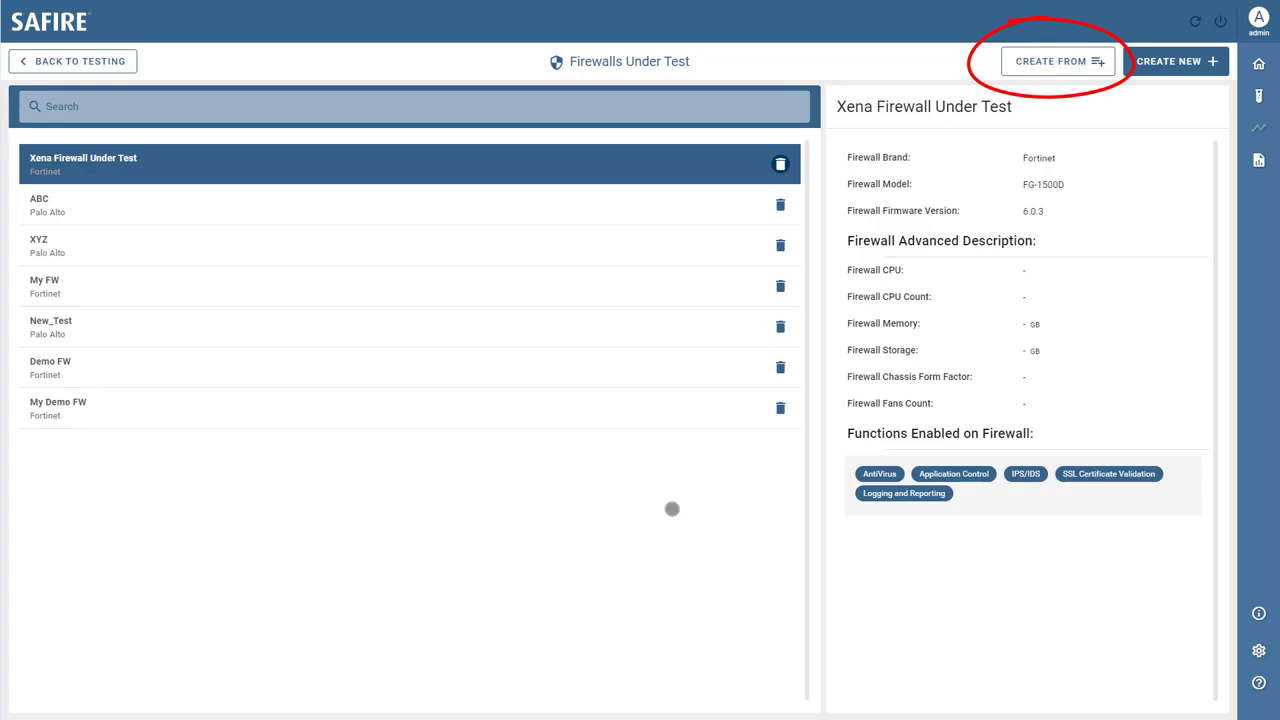
left_click(1037, 67)
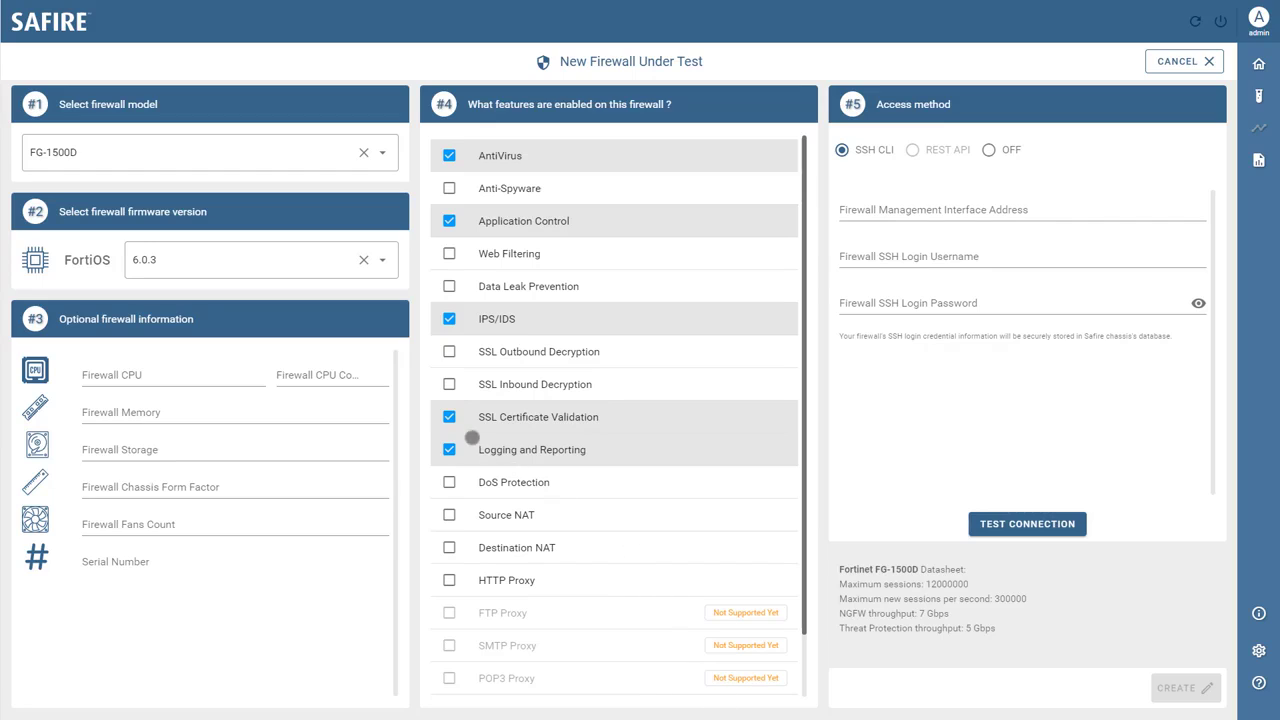
left_click(449, 417)
left_click(447, 449)
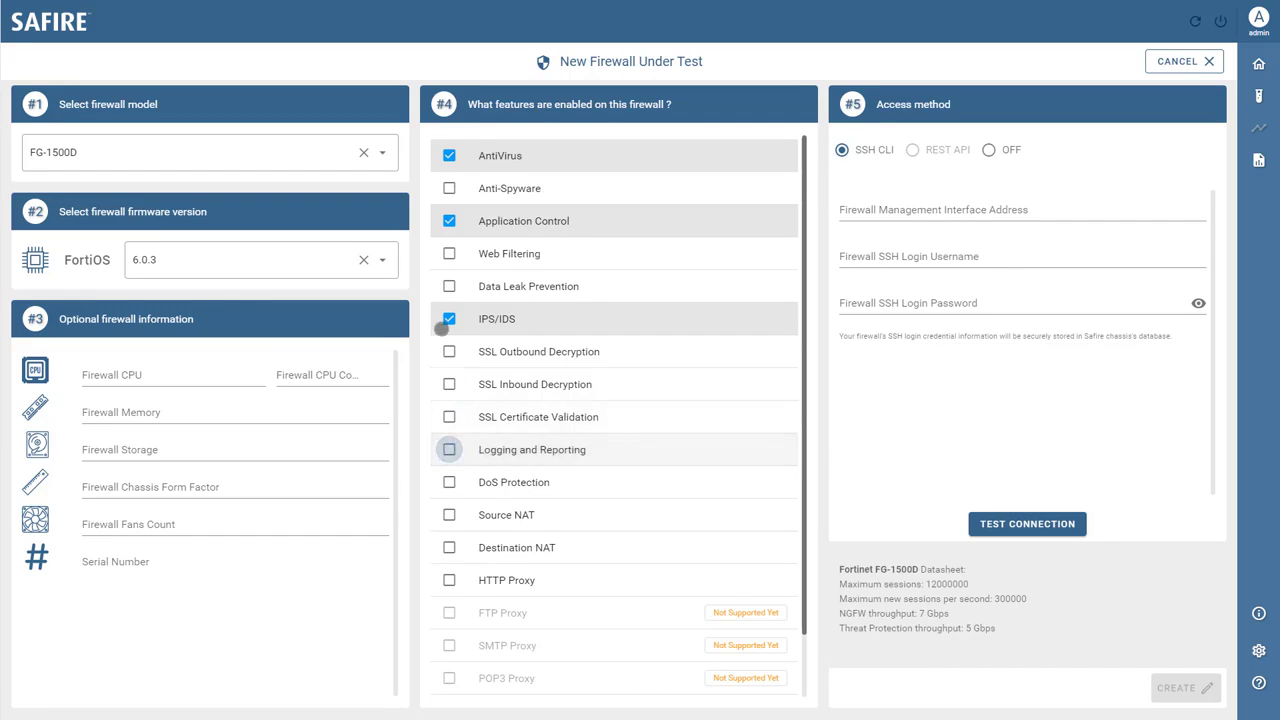
left_click(449, 318)
left_click(441, 224)
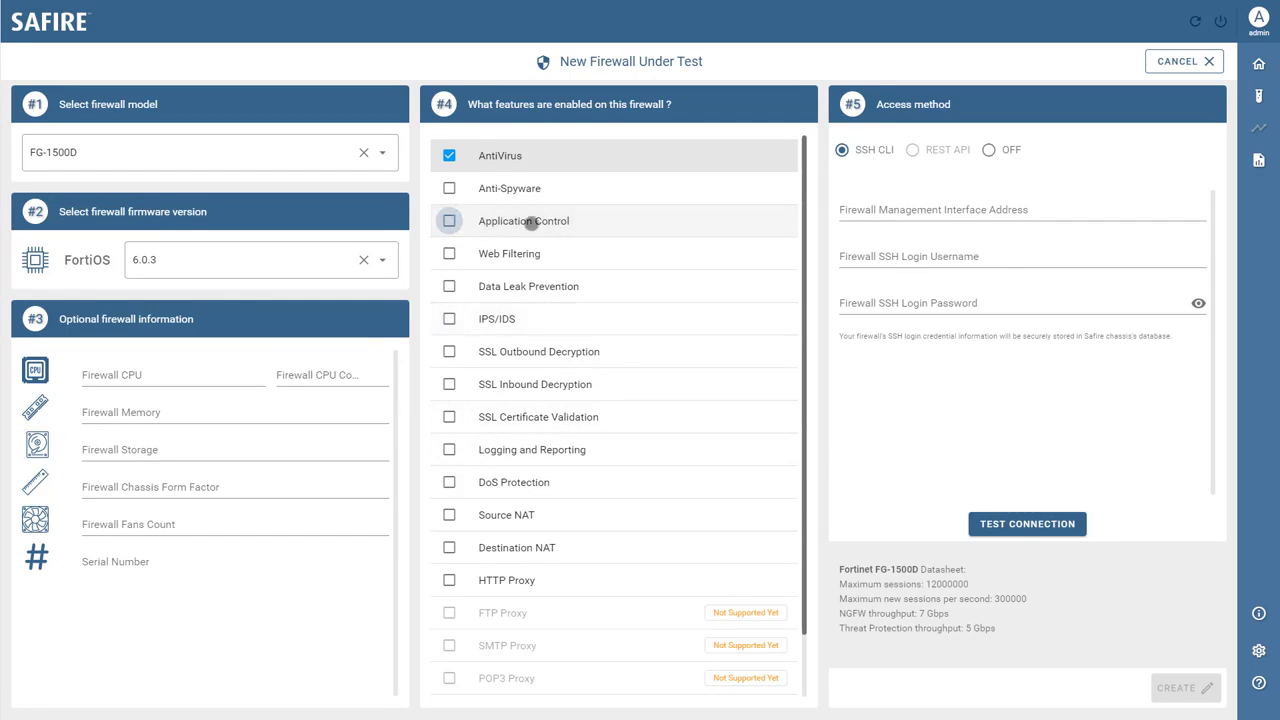
left_click(449, 156)
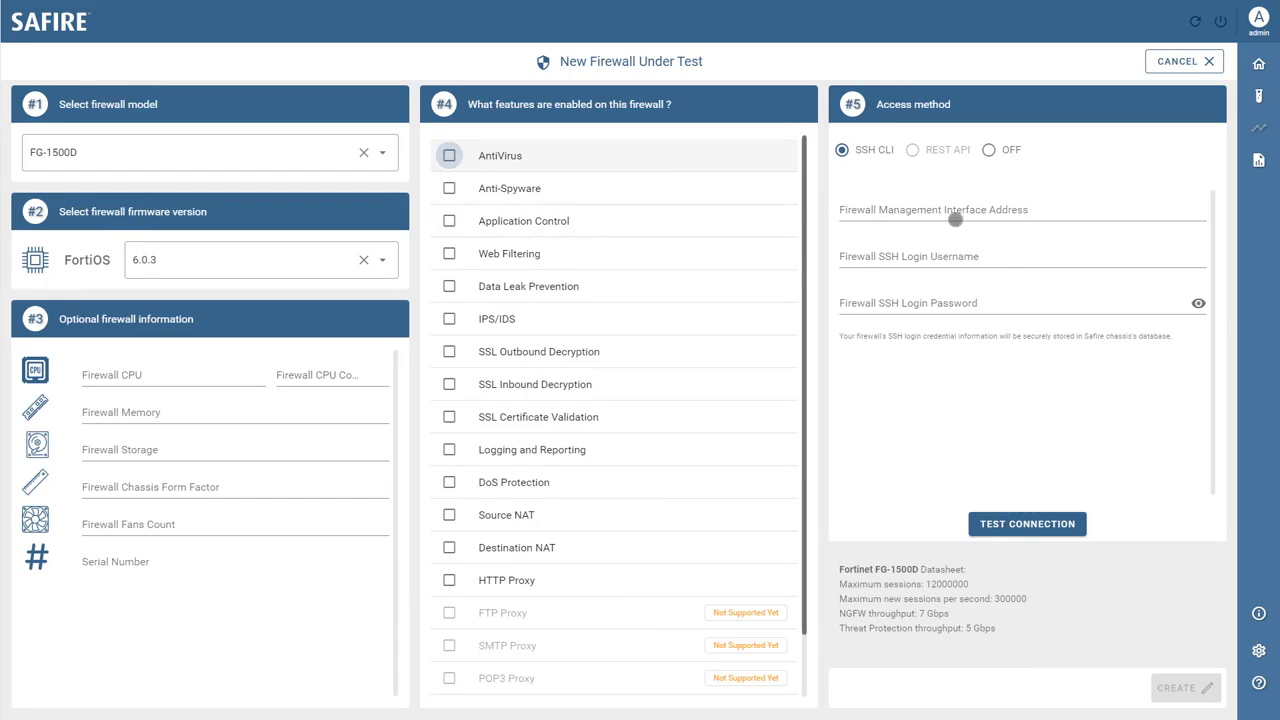
left_click(988, 150)
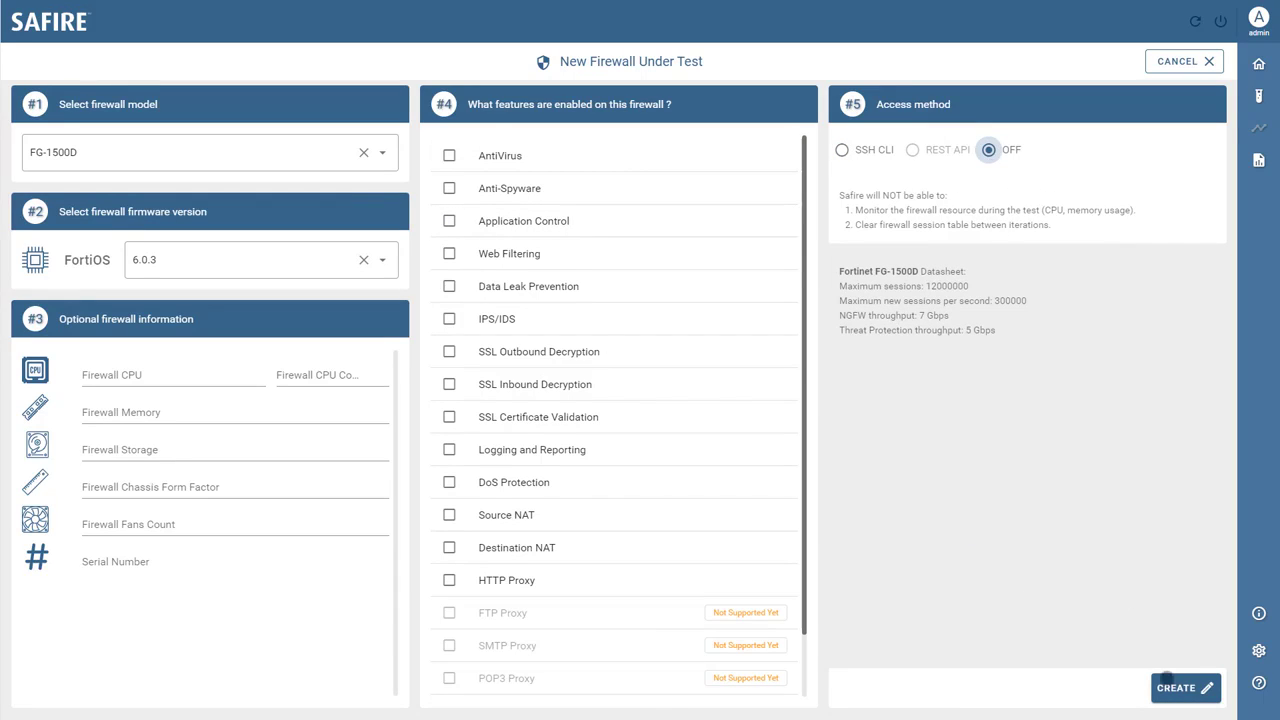
- Save the copy as 'New FW Under Test', then list firewalls on the New Test Case page
left_click(1172, 688)
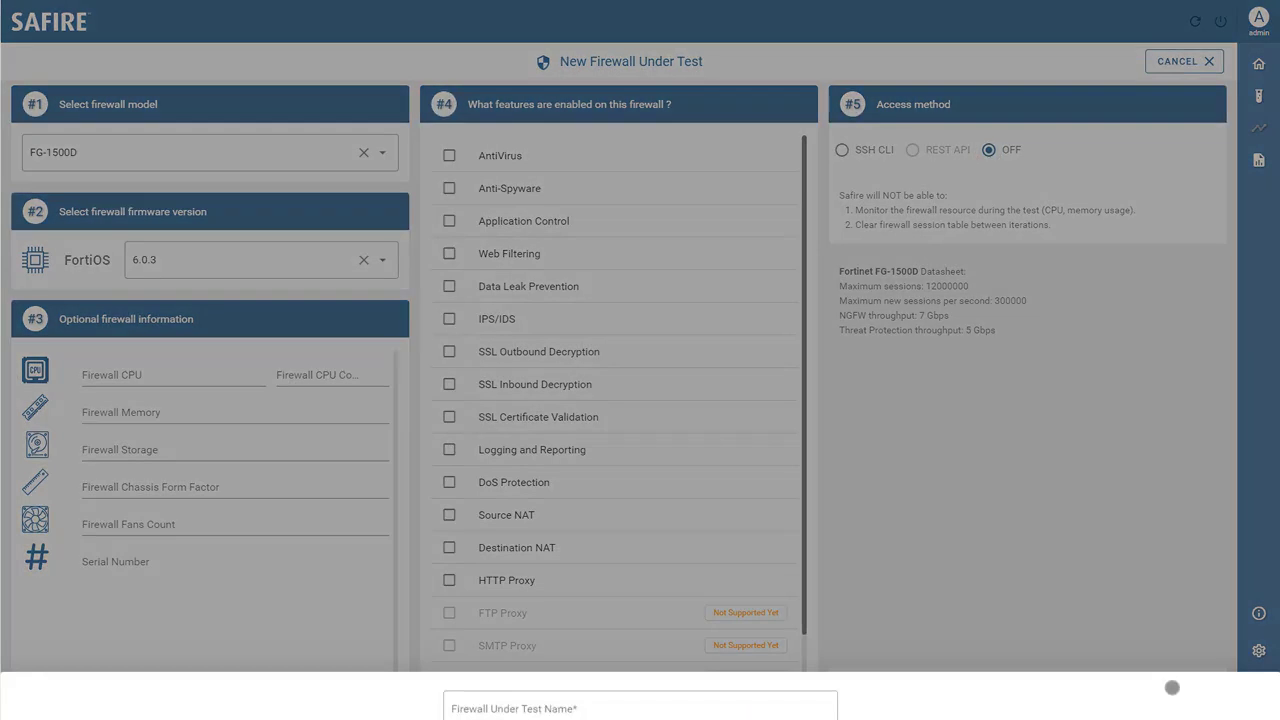
type("New FW")
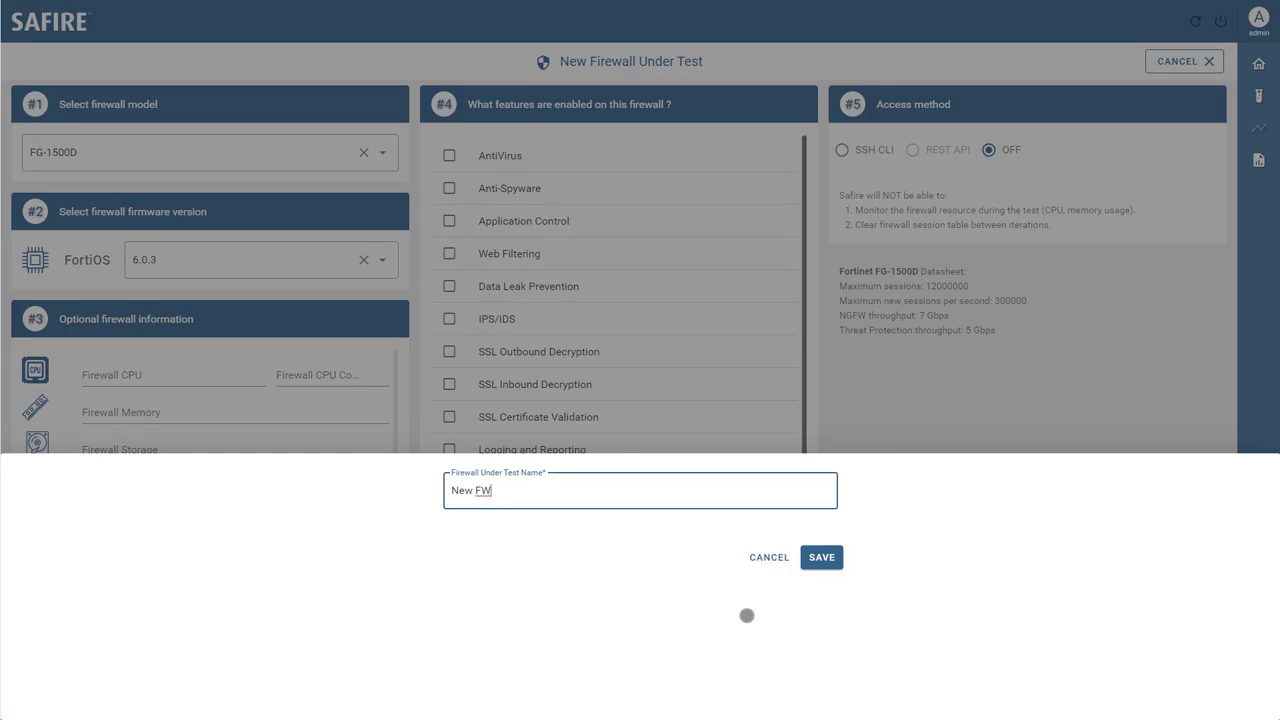
type(" Under Test")
left_click(821, 557)
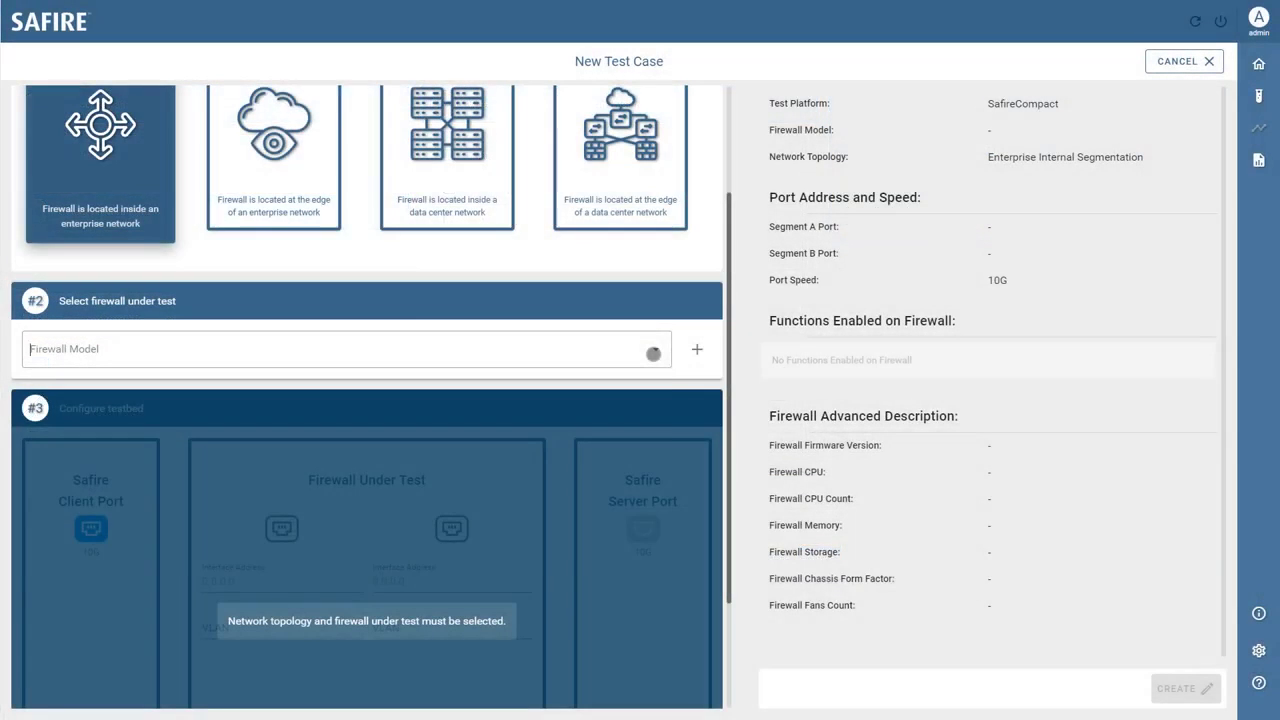
left_click(653, 353)
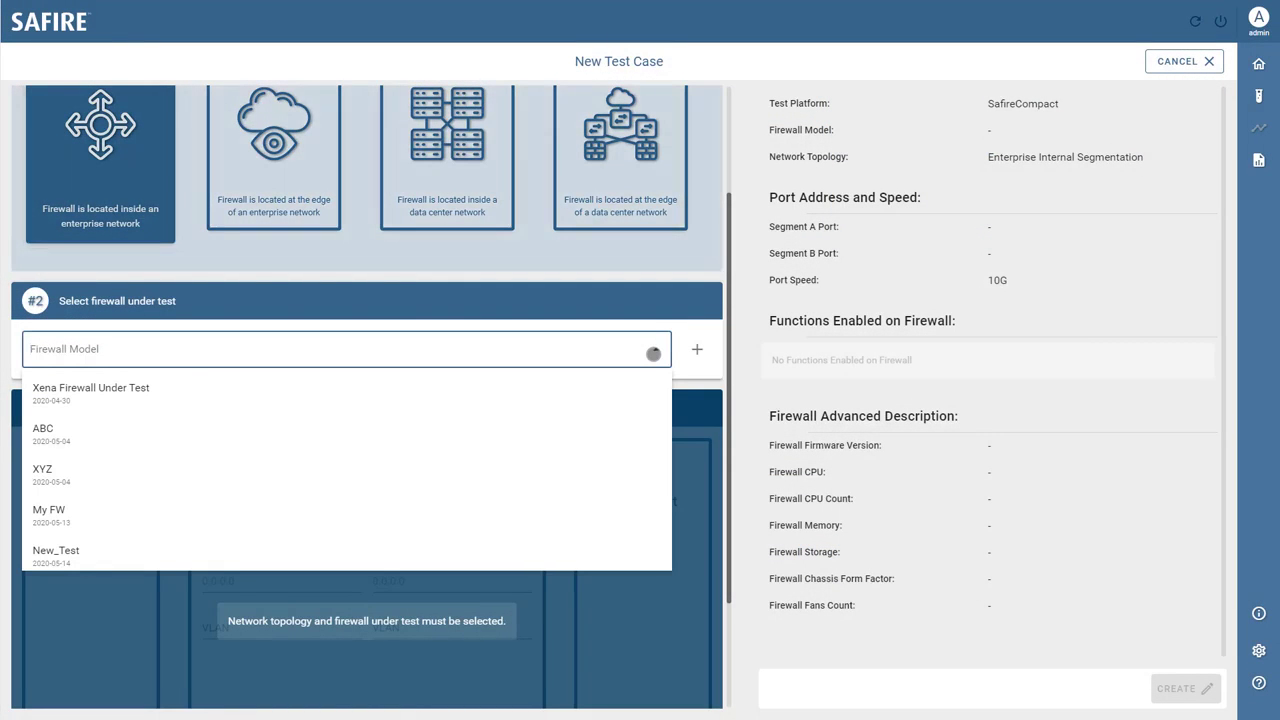